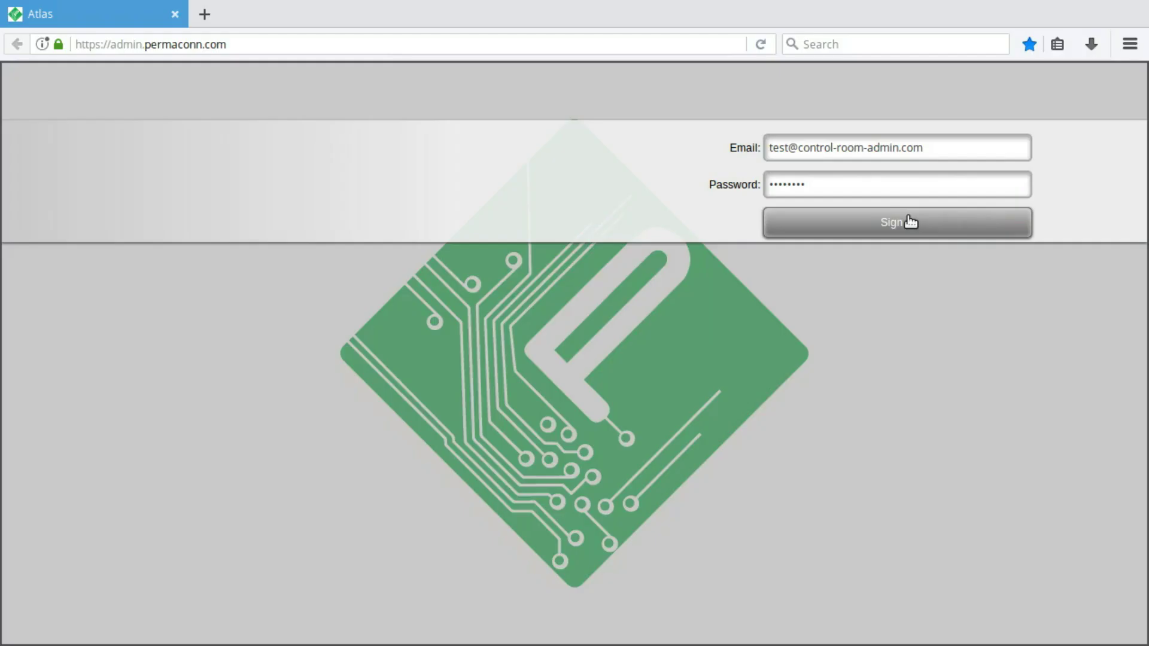
# Sign in, untick Enable Pocket Secure Plus on the Account tab, and save the configuration.
pyautogui.click(907, 220)
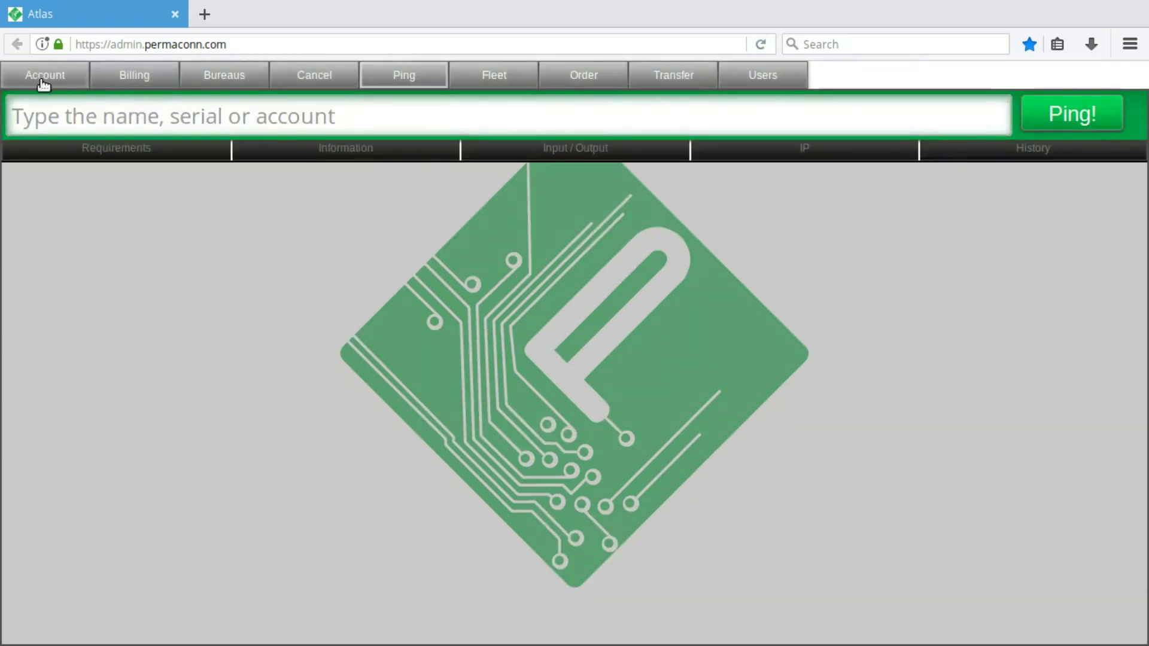
pyautogui.click(40, 81)
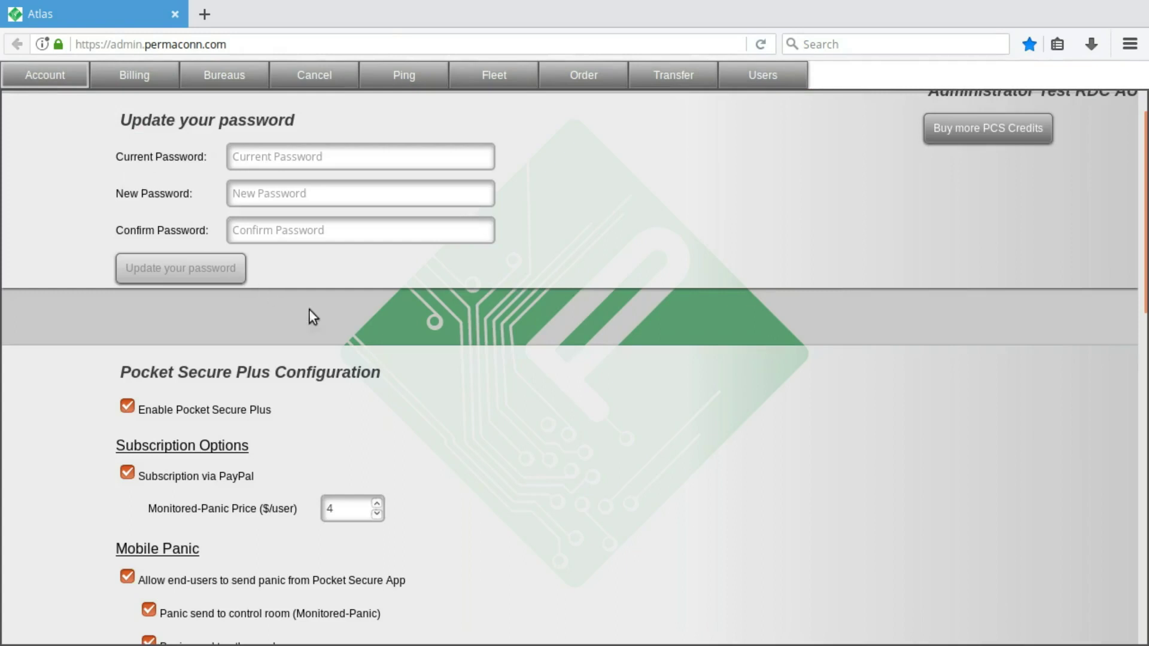
pyautogui.scroll(-1, 463, 374)
pyautogui.scroll(-2, 465, 375)
pyautogui.scroll(-1, 466, 376)
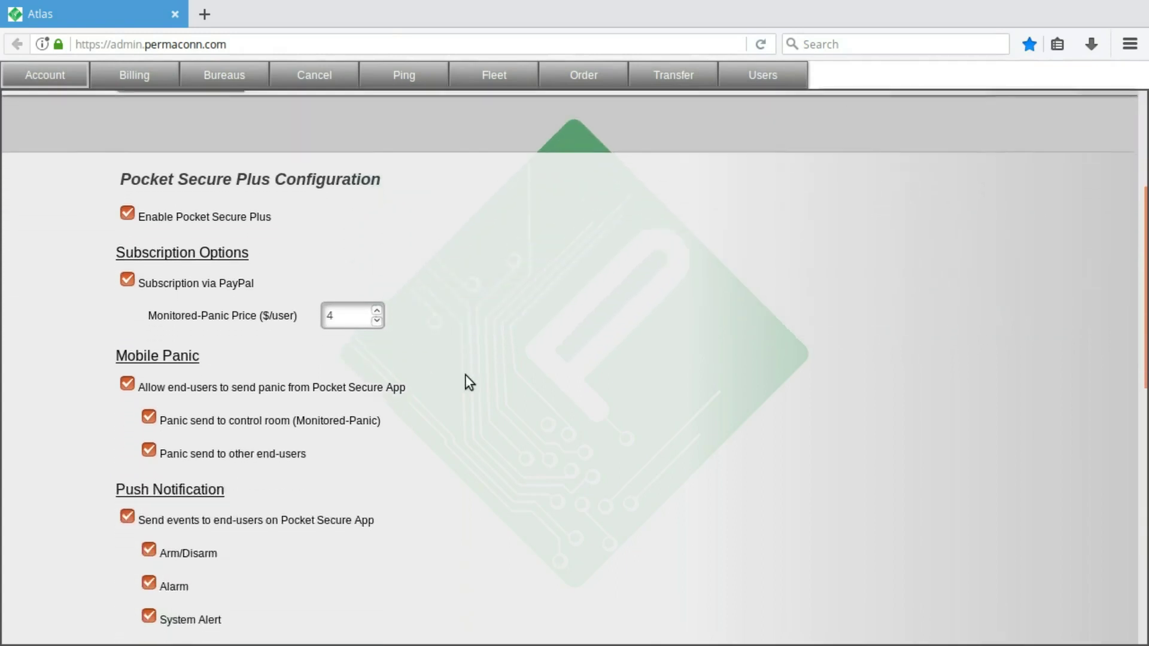
pyautogui.scroll(-1, 466, 376)
pyautogui.scroll(-1, 466, 376)
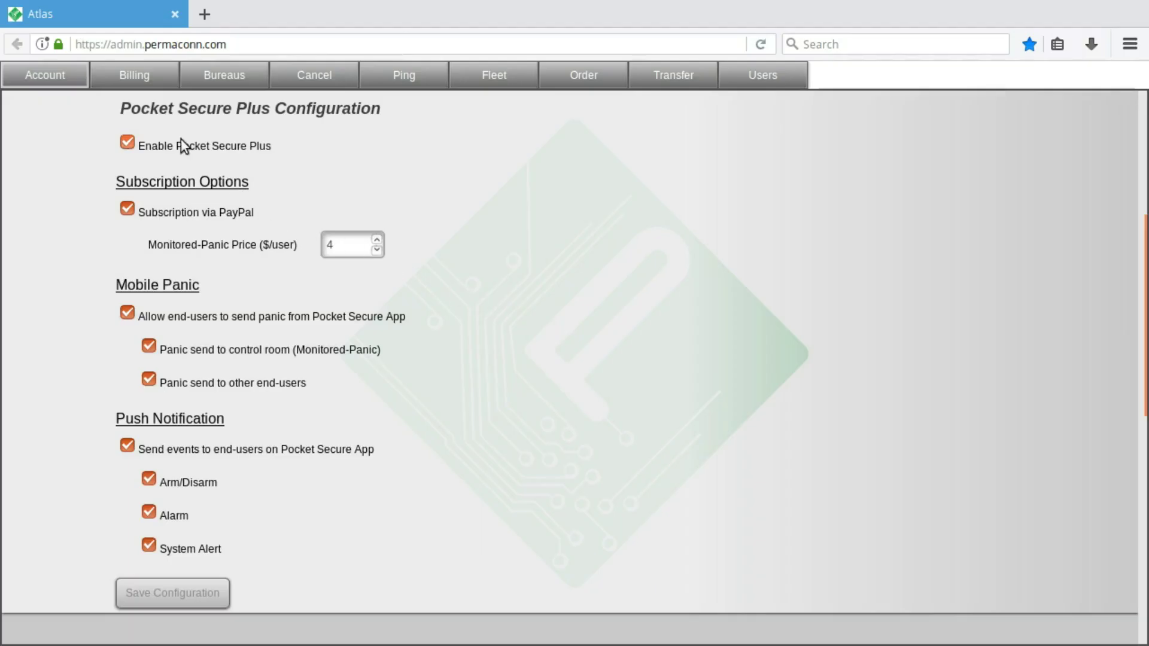
pyautogui.click(181, 144)
pyautogui.click(185, 183)
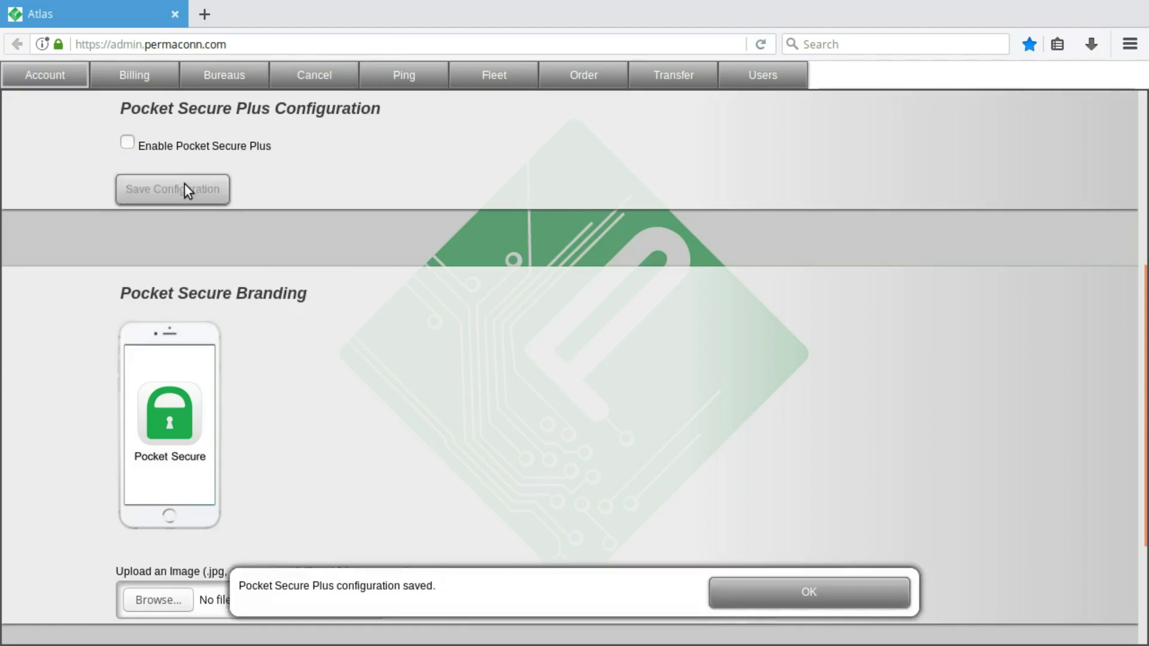
pyautogui.click(816, 589)
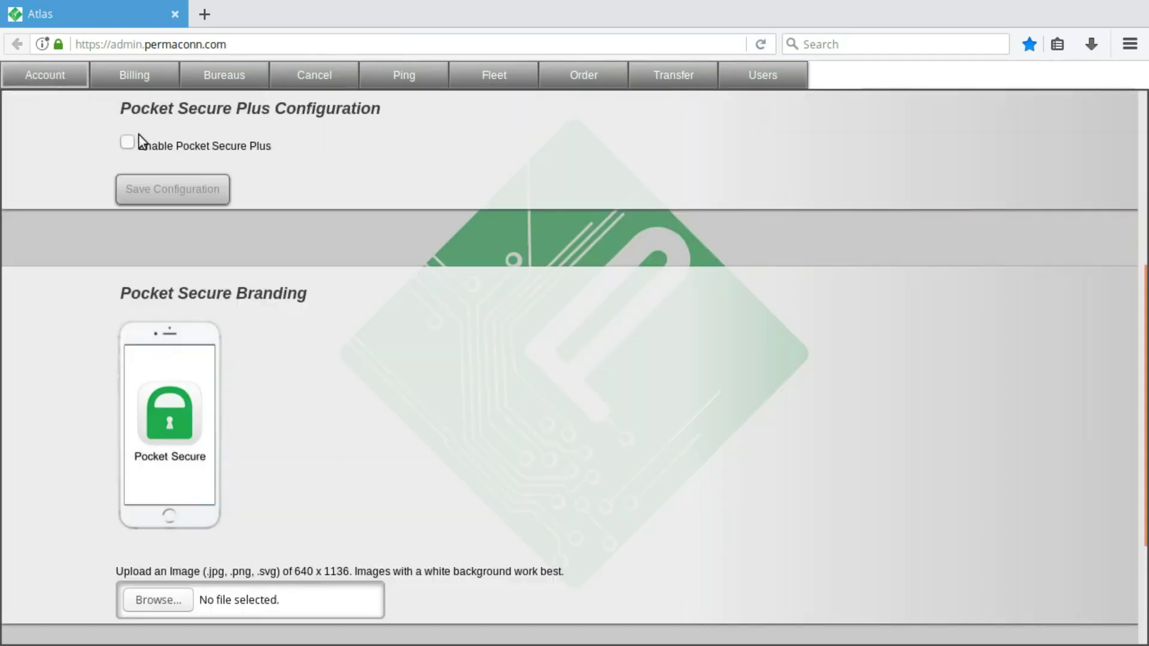
# Tick Enable Pocket Secure Plus again and save the configuration.
pyautogui.click(147, 140)
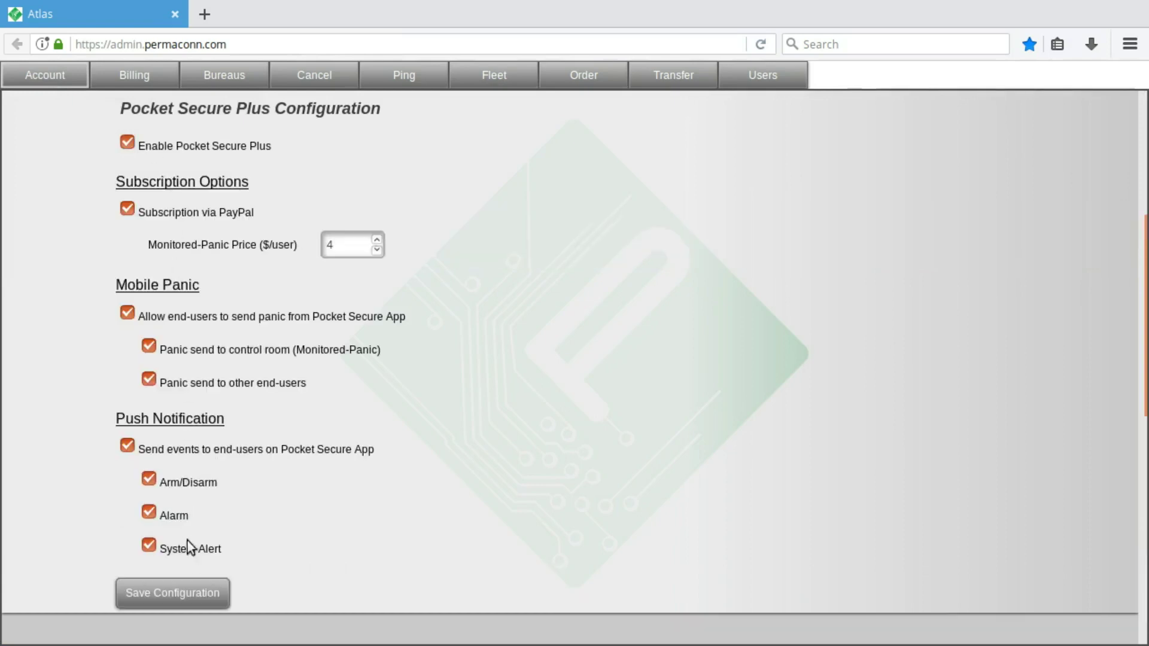
pyautogui.click(198, 591)
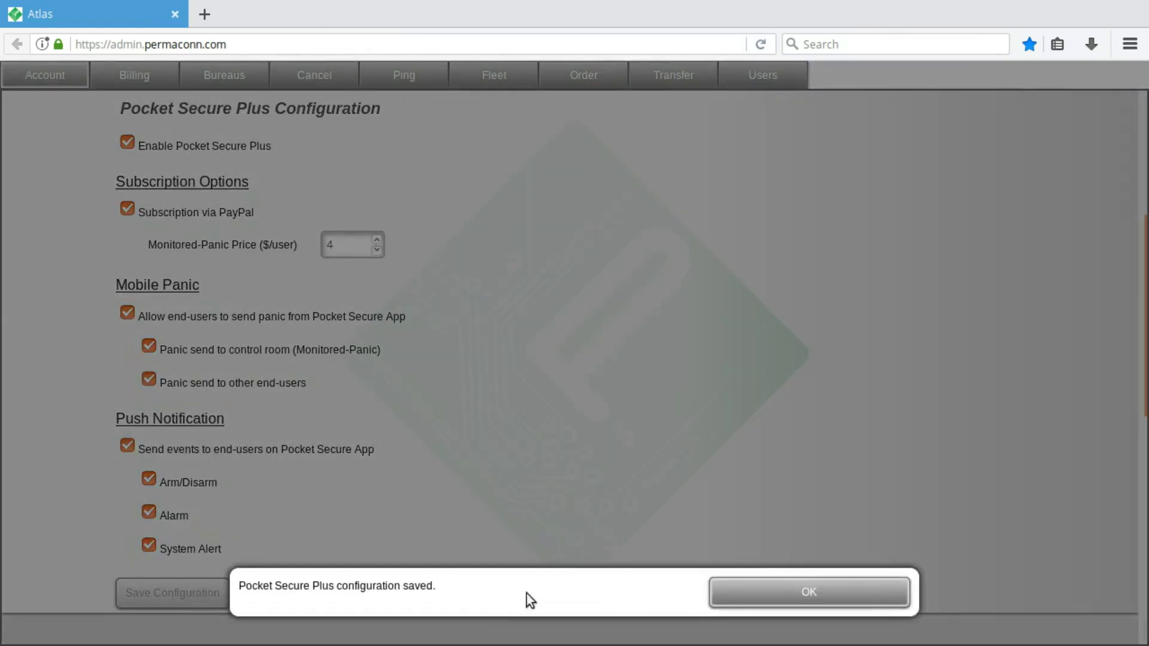
pyautogui.click(751, 593)
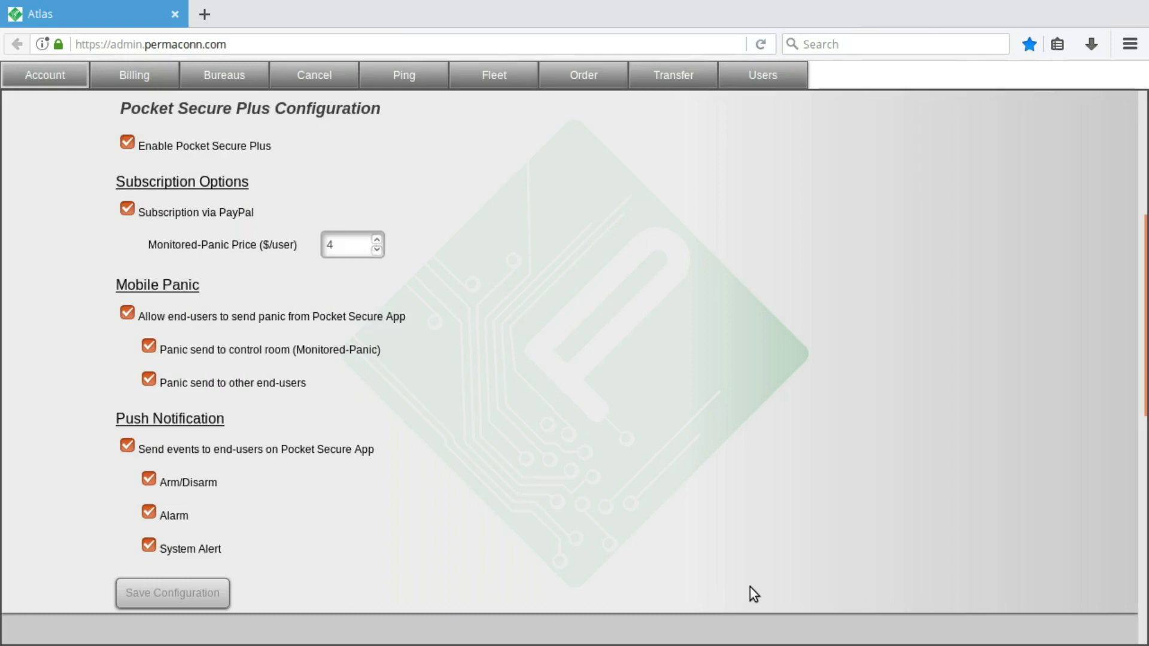
# View the Pocket Secure settings of unit 11477 from the fleet list.
pyautogui.click(499, 75)
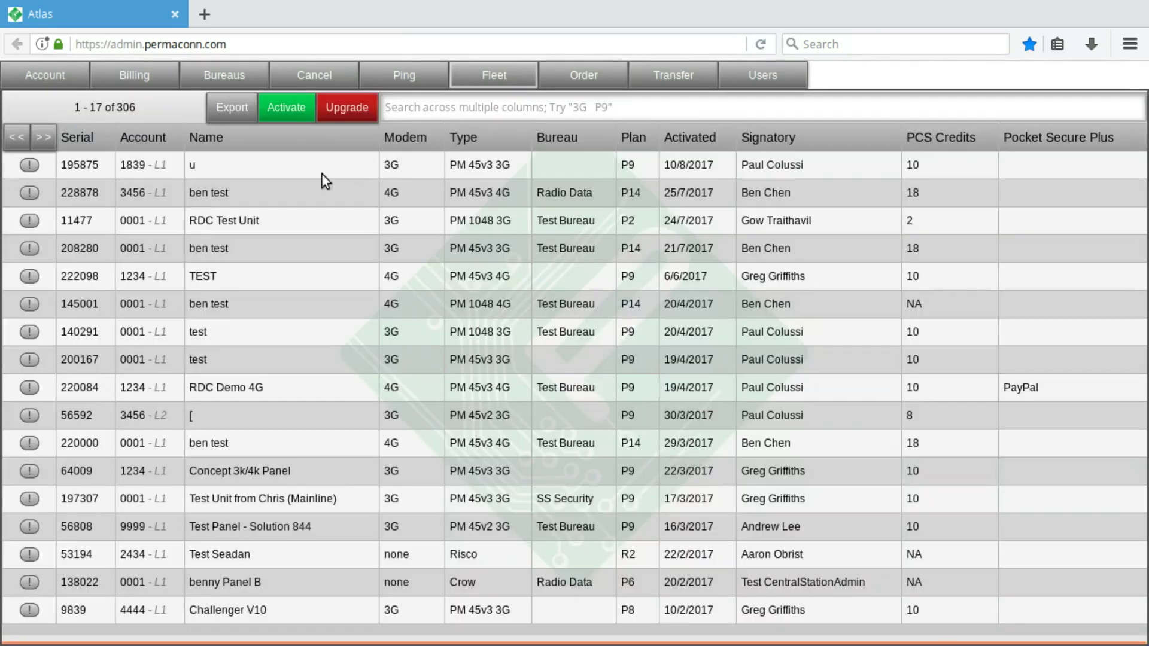
pyautogui.click(35, 221)
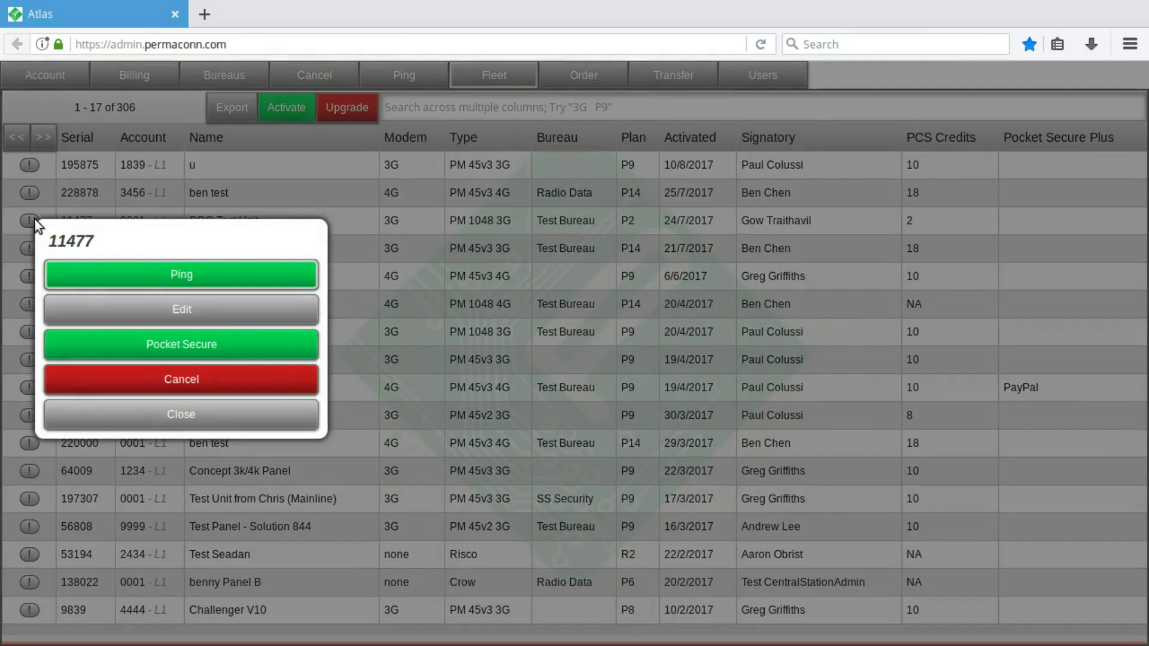
pyautogui.click(143, 346)
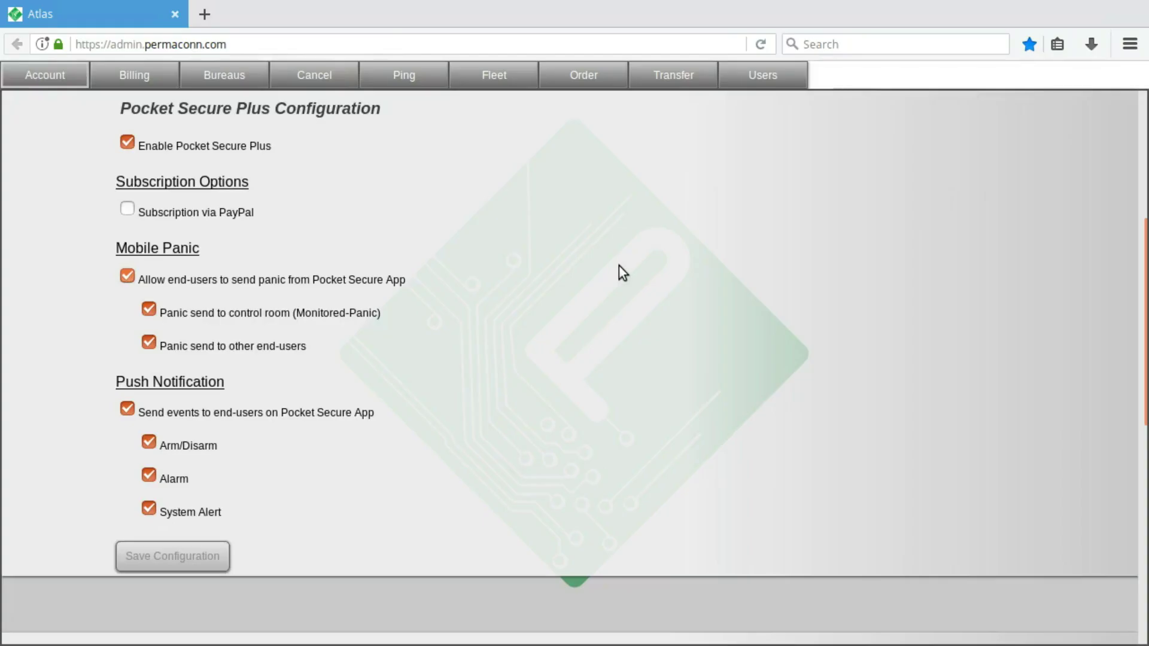
# Tick Subscription via PayPal and save the configuration with the $4 monitored-panic price.
pyautogui.click(214, 212)
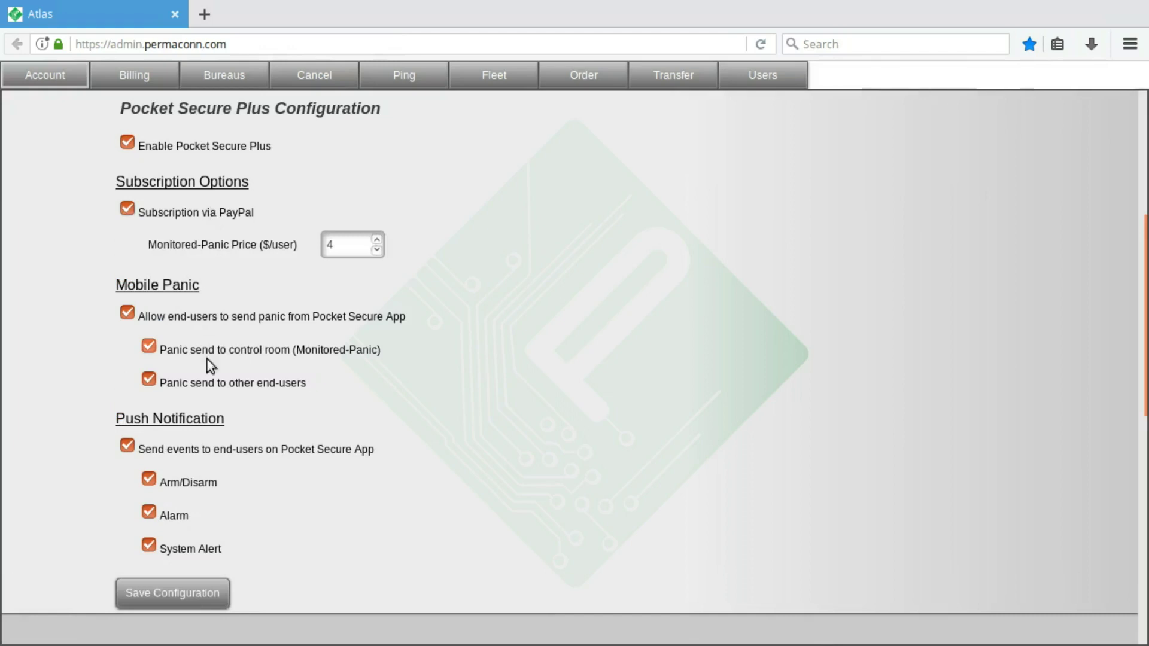
pyautogui.click(209, 593)
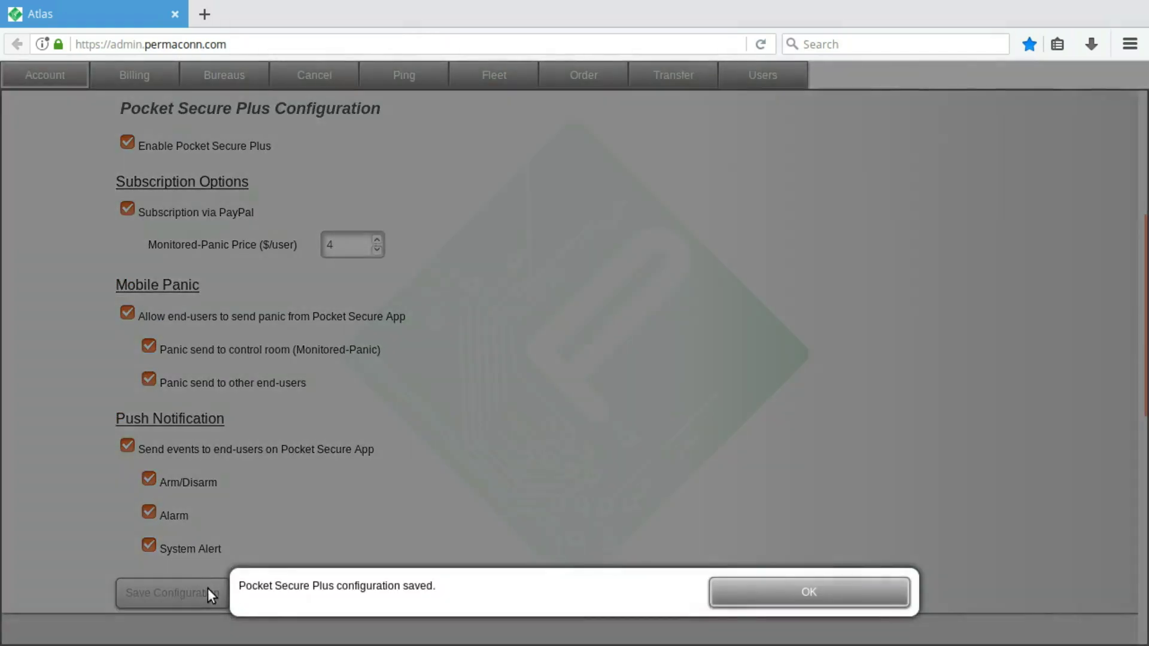
pyautogui.click(747, 595)
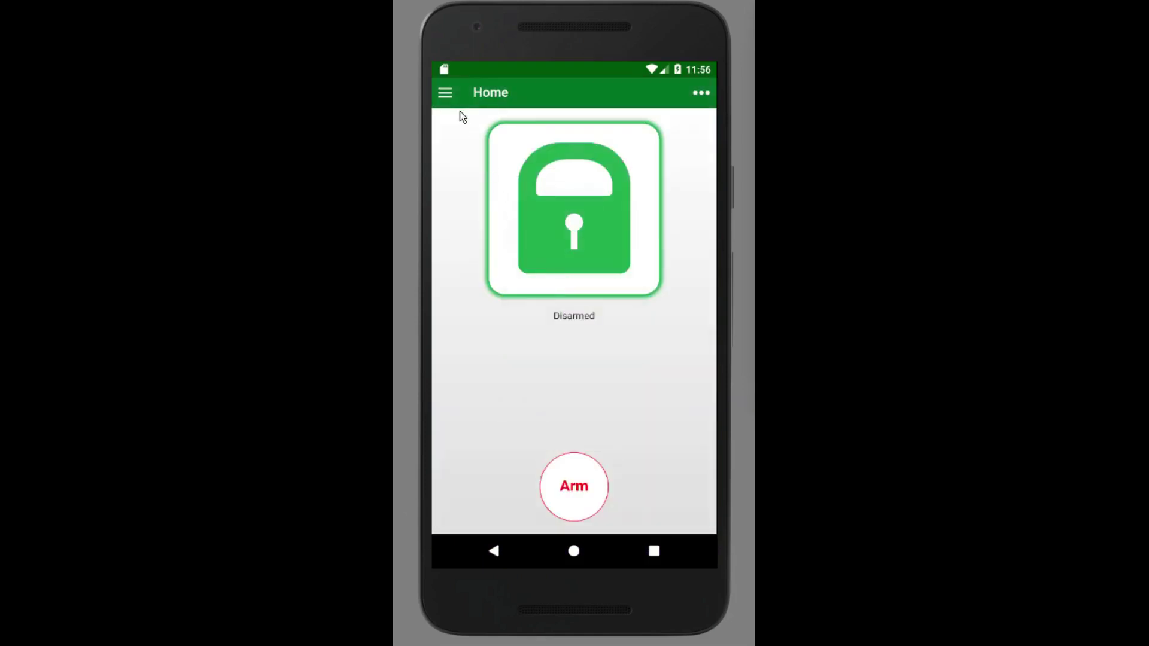
# Check Pocket Secure's menu, save Atlas with PayPal subscription off, then reopen the menu.
pyautogui.click(448, 94)
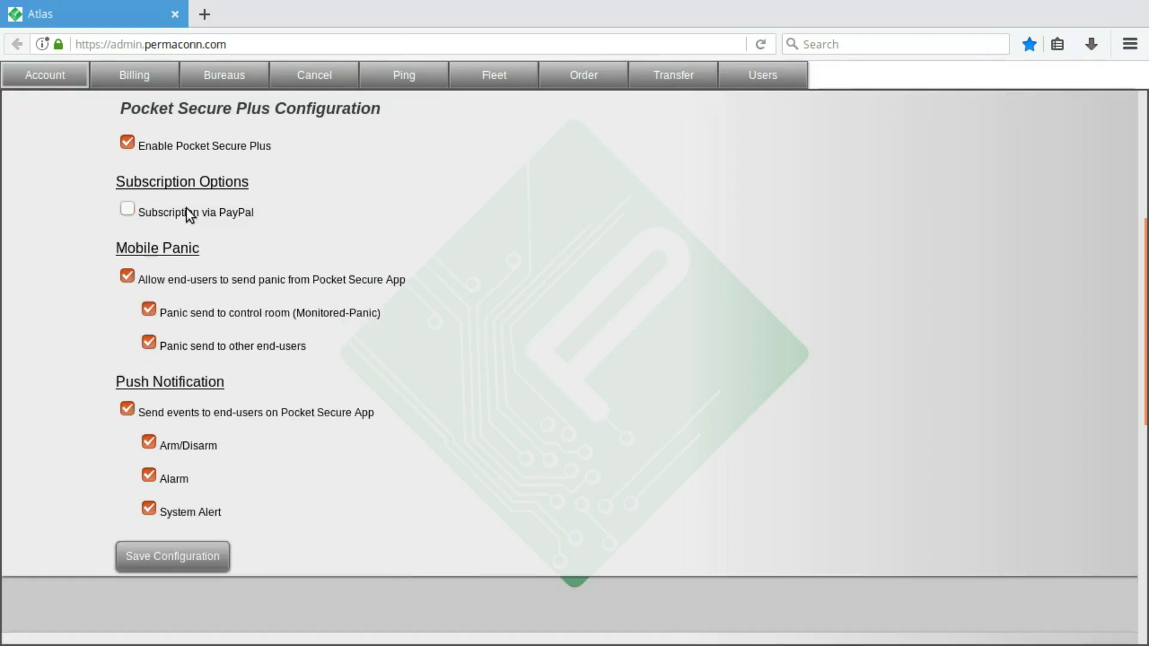
pyautogui.click(187, 550)
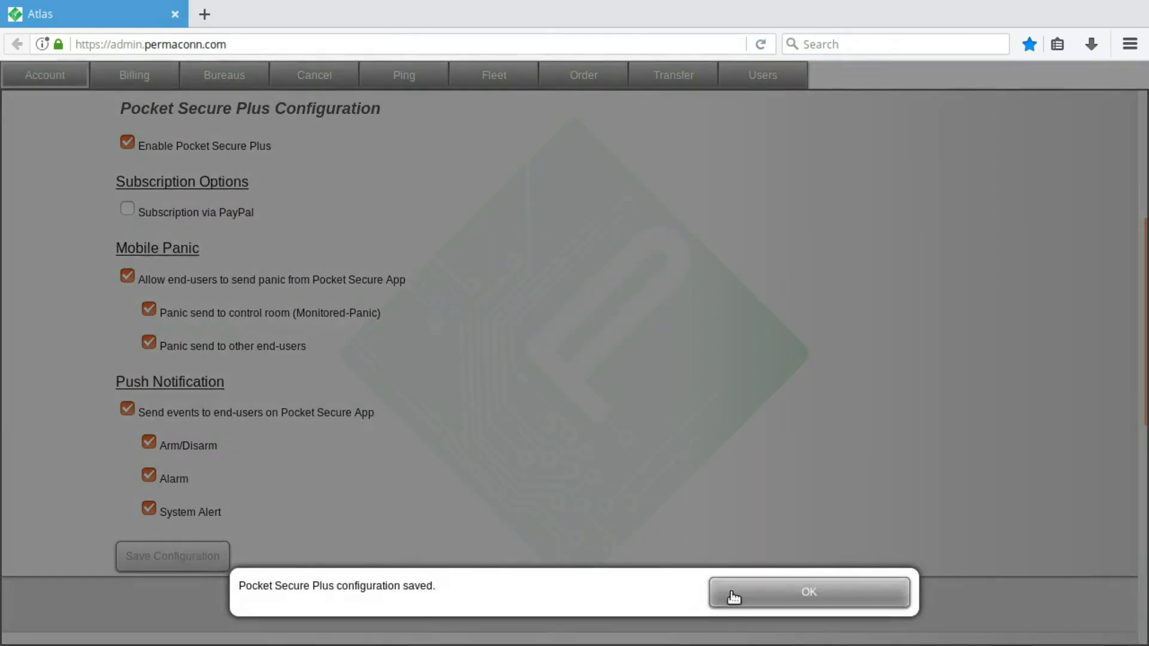
pyautogui.click(738, 594)
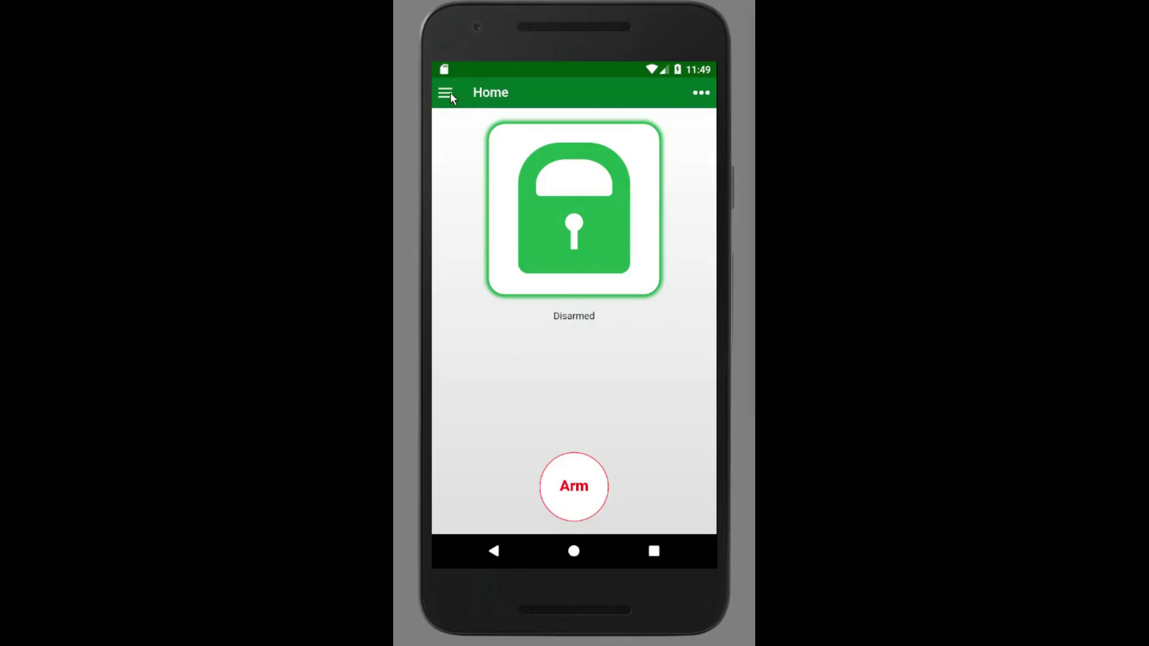
pyautogui.click(447, 93)
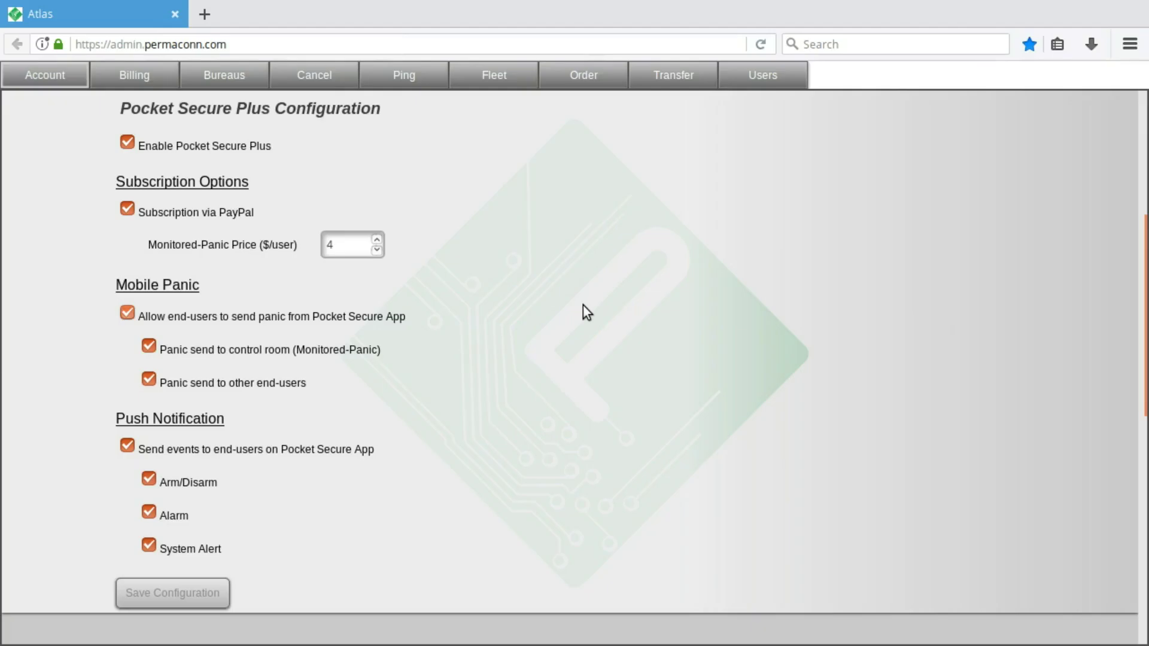
# Tick Enable Pocket Secure Plus in unit 11477's Pocket Secure settings and accept the end-of-month charge.
pyautogui.click(500, 81)
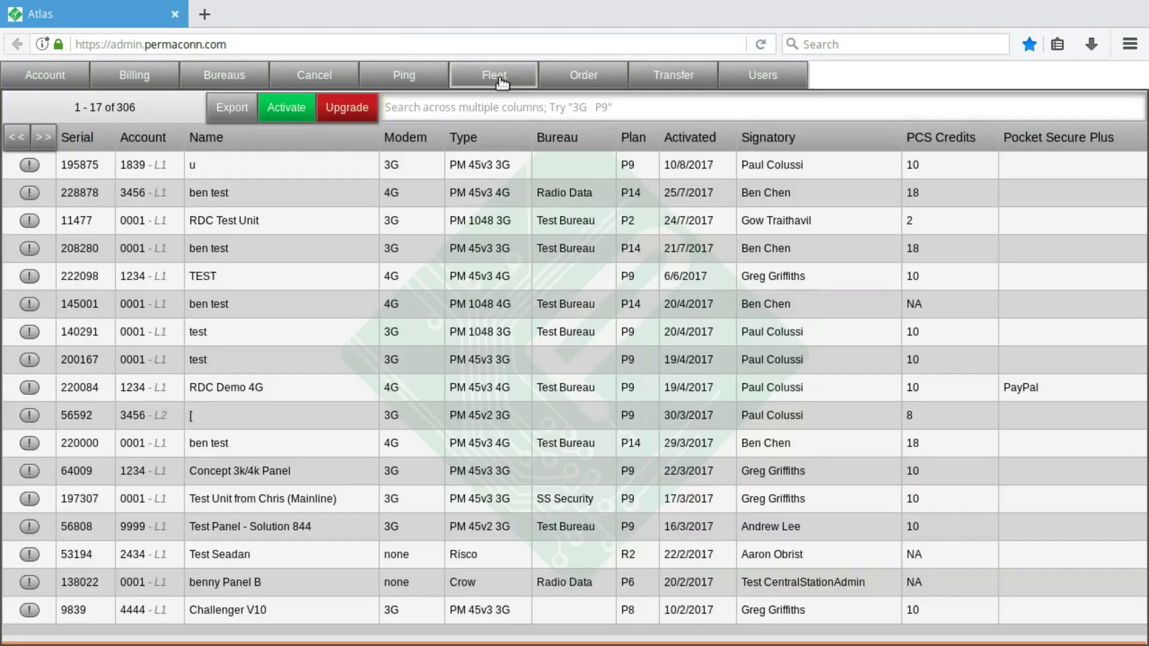
pyautogui.click(31, 222)
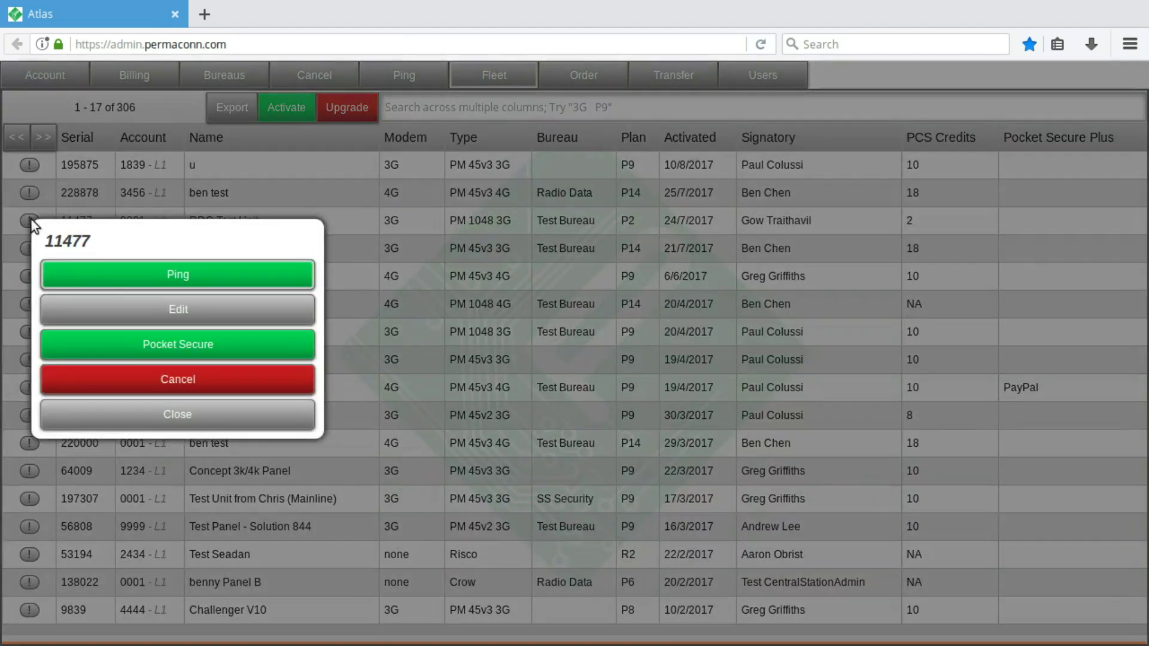
pyautogui.click(215, 348)
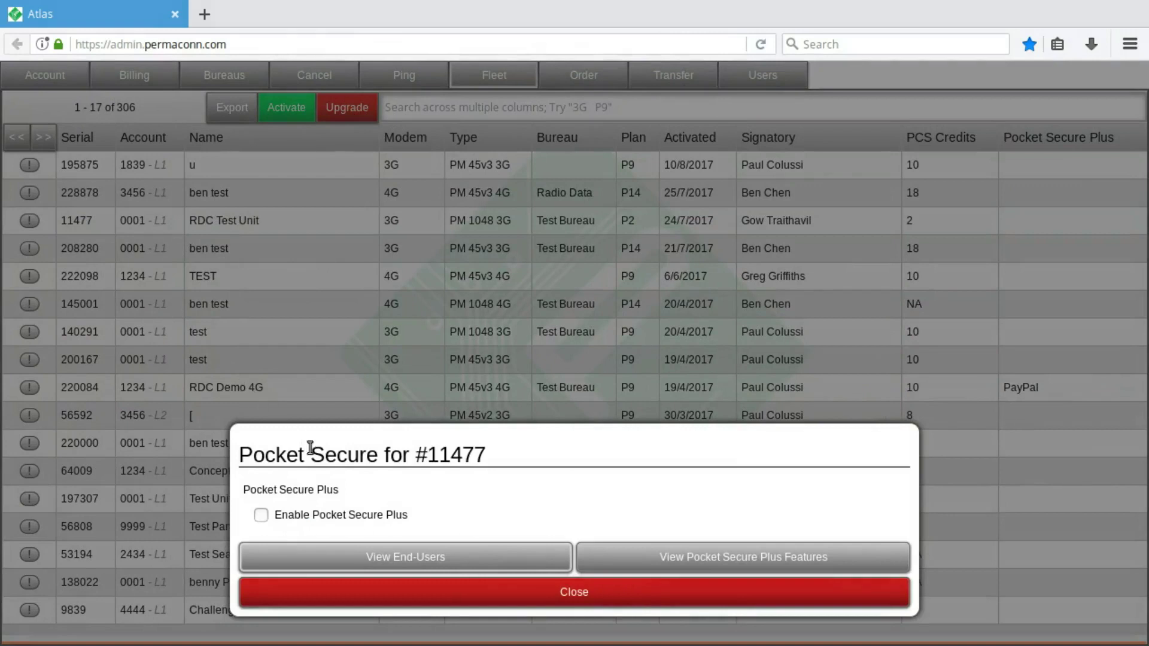
pyautogui.click(358, 516)
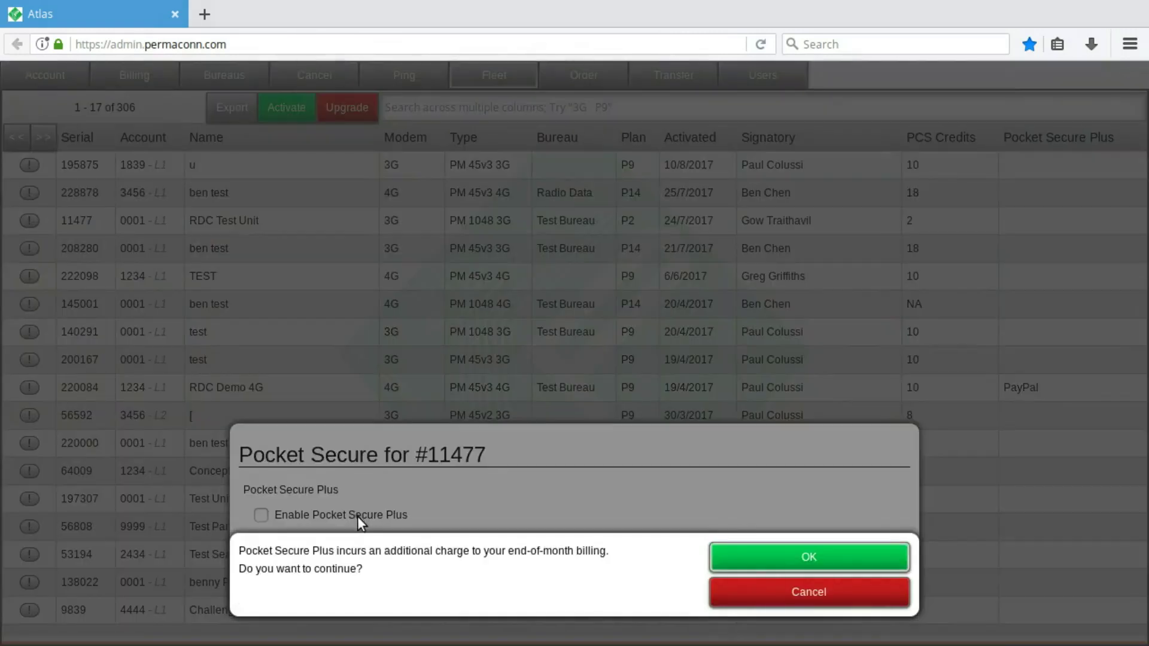
pyautogui.click(753, 557)
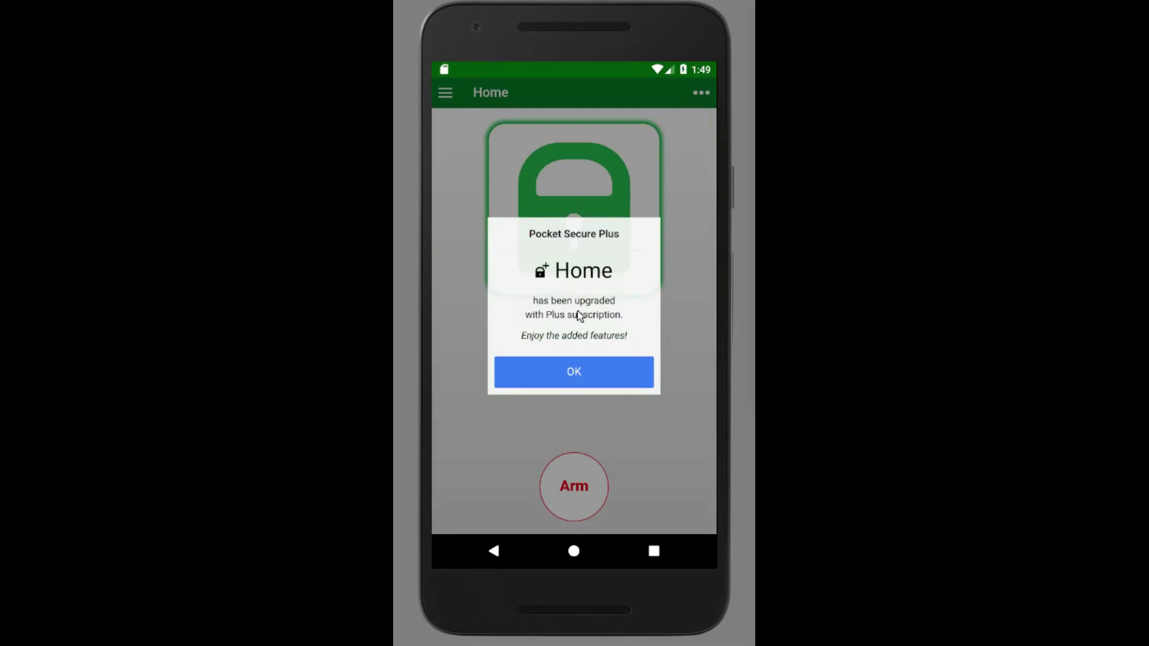
# Acknowledge the Home Plus upgrade notice and bring up the Pocket Secure menu.
pyautogui.click(594, 374)
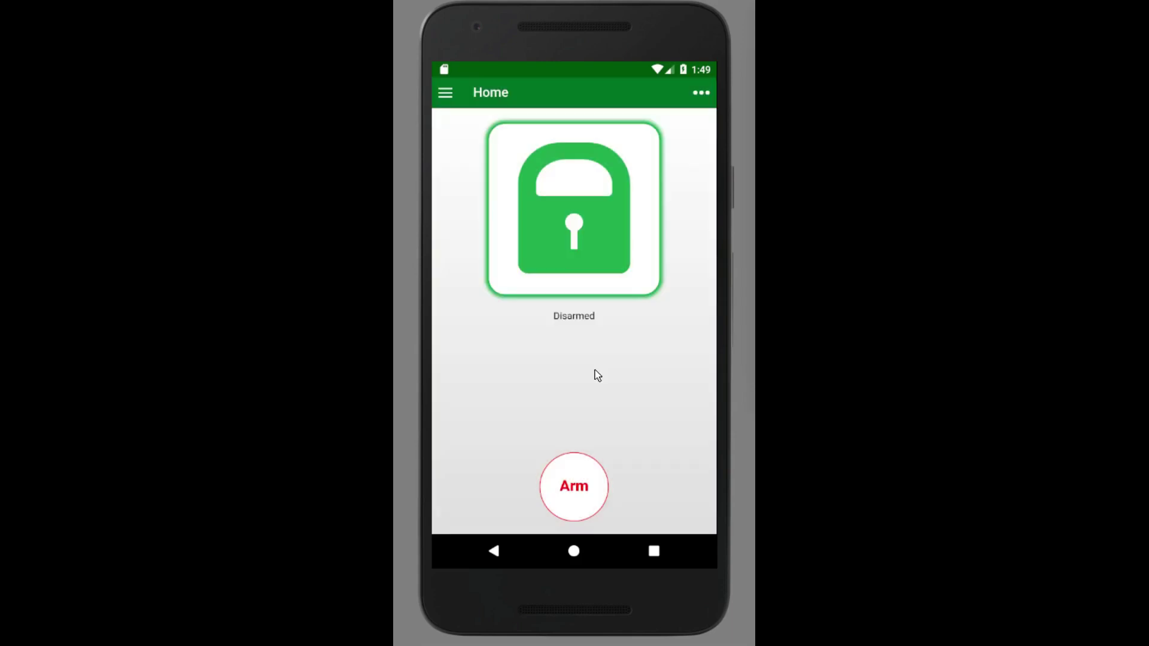
pyautogui.click(445, 94)
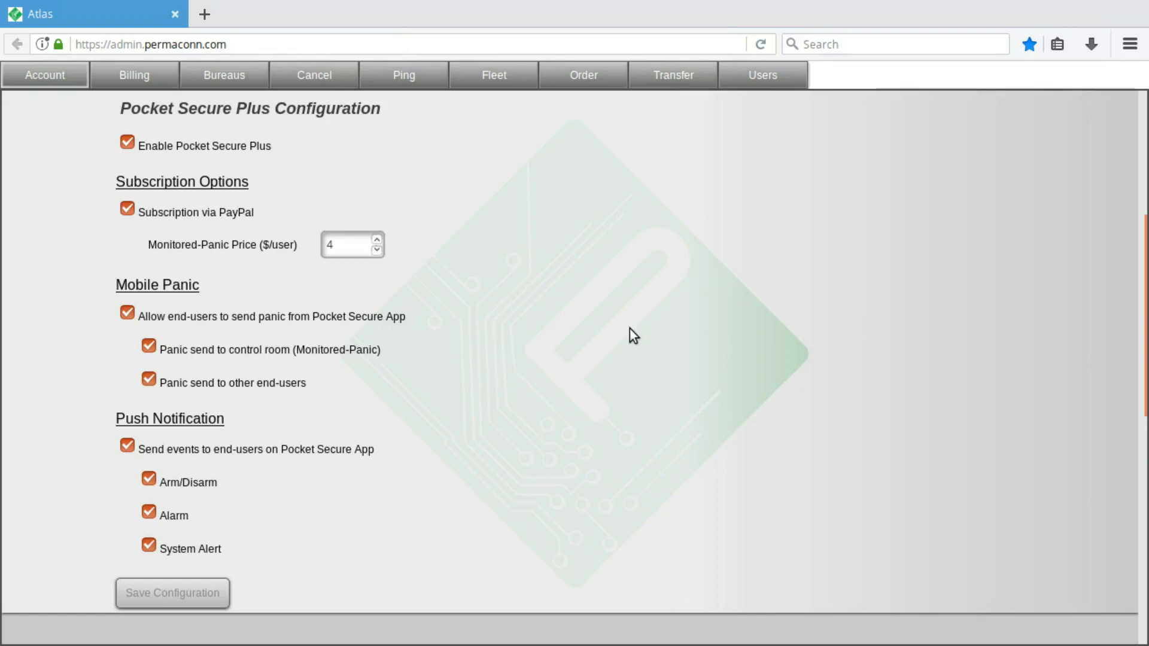
# Untick 'Allow end-users to send panic from Pocket Secure App' and save the configuration.
pyautogui.click(325, 316)
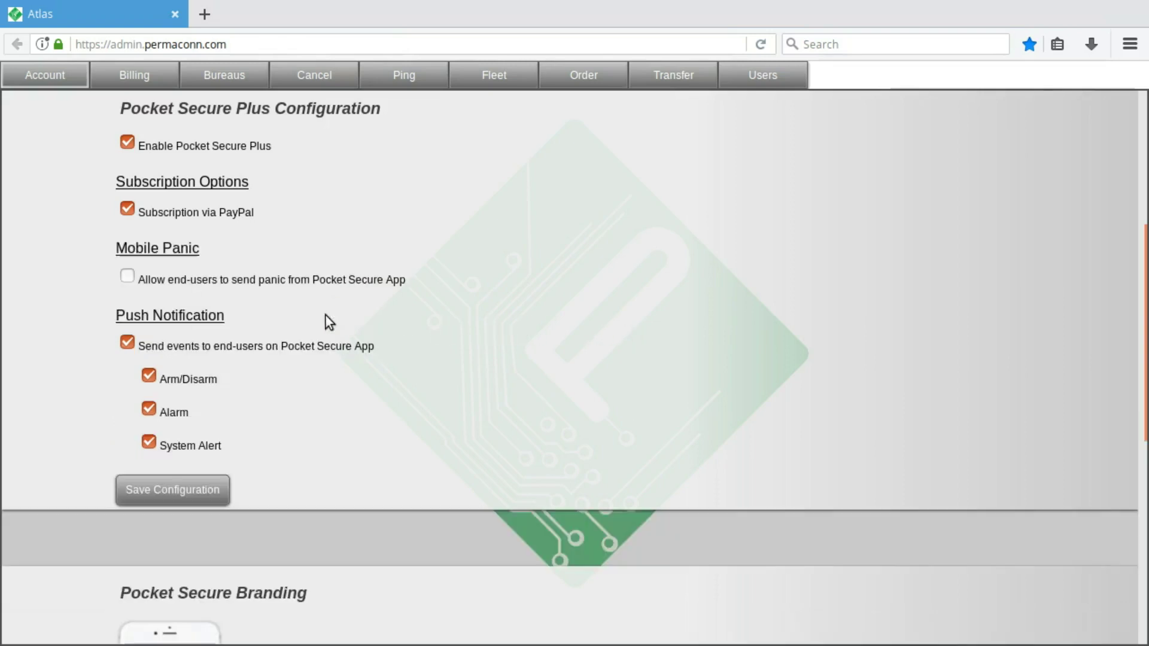
pyautogui.click(207, 490)
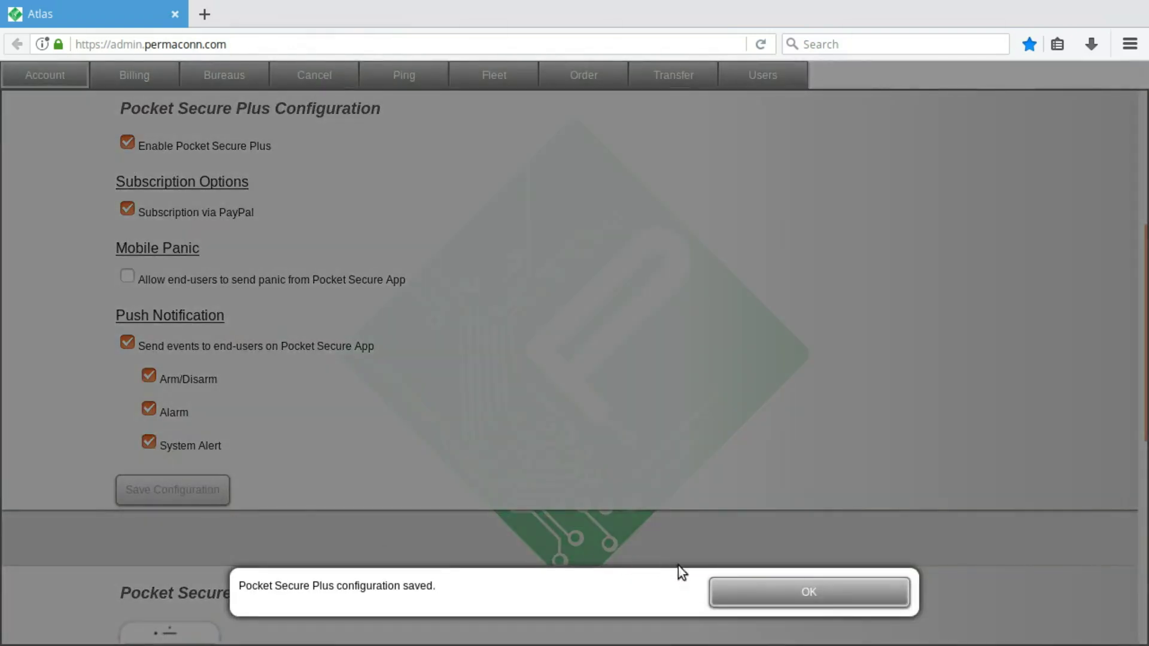
pyautogui.click(769, 585)
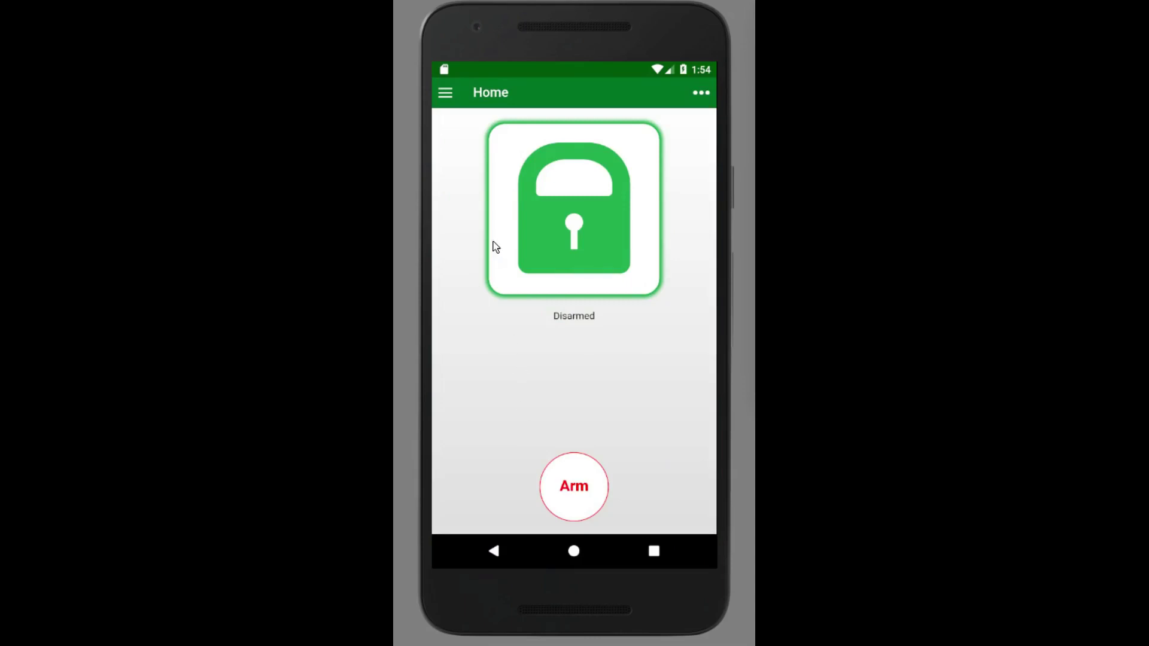
# Bring up the Pocket Secure menu to see the remaining Plus options.
pyautogui.click(445, 93)
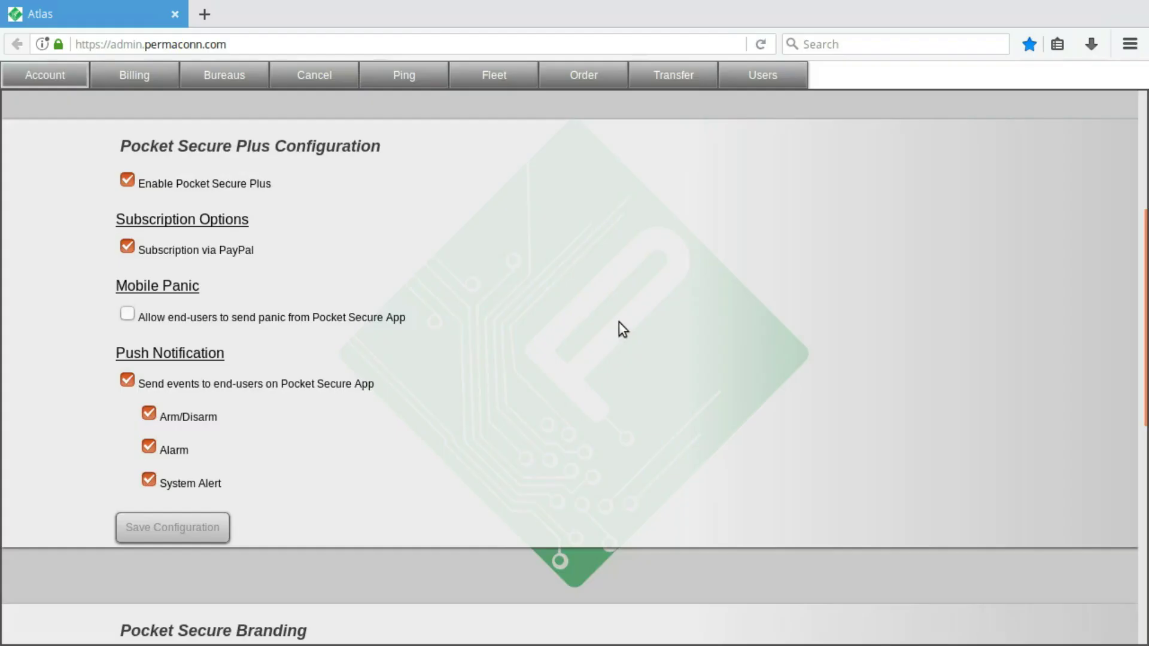
# Tick 'Allow end-users to send panic' again and save the Plus configuration.
pyautogui.click(243, 322)
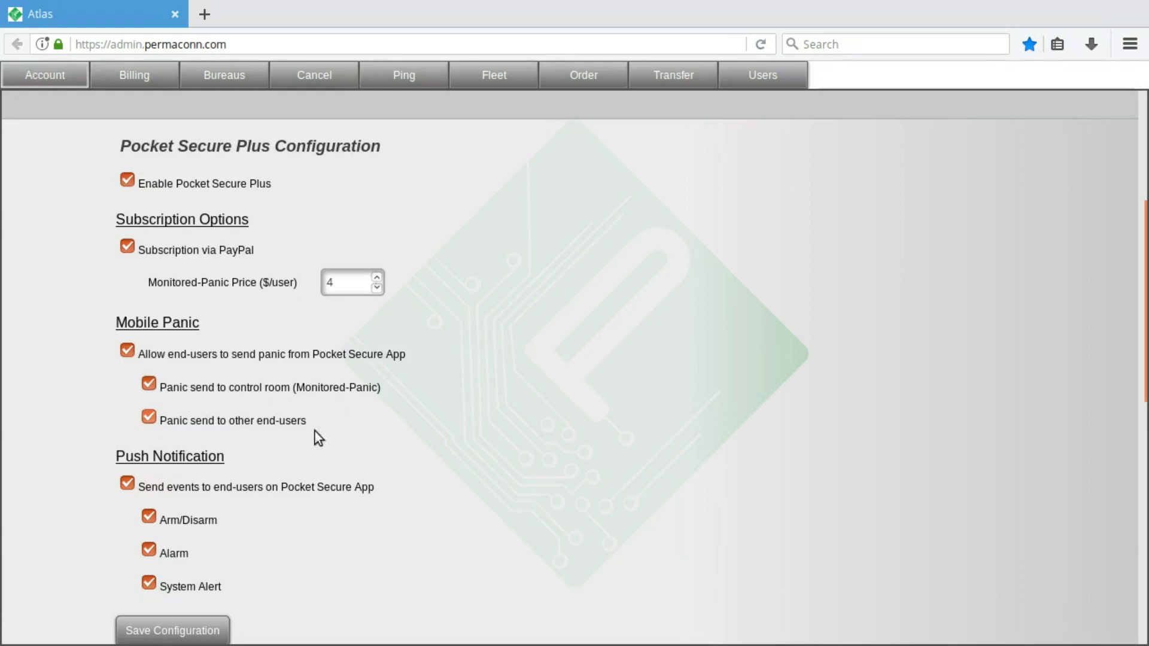
pyautogui.click(193, 631)
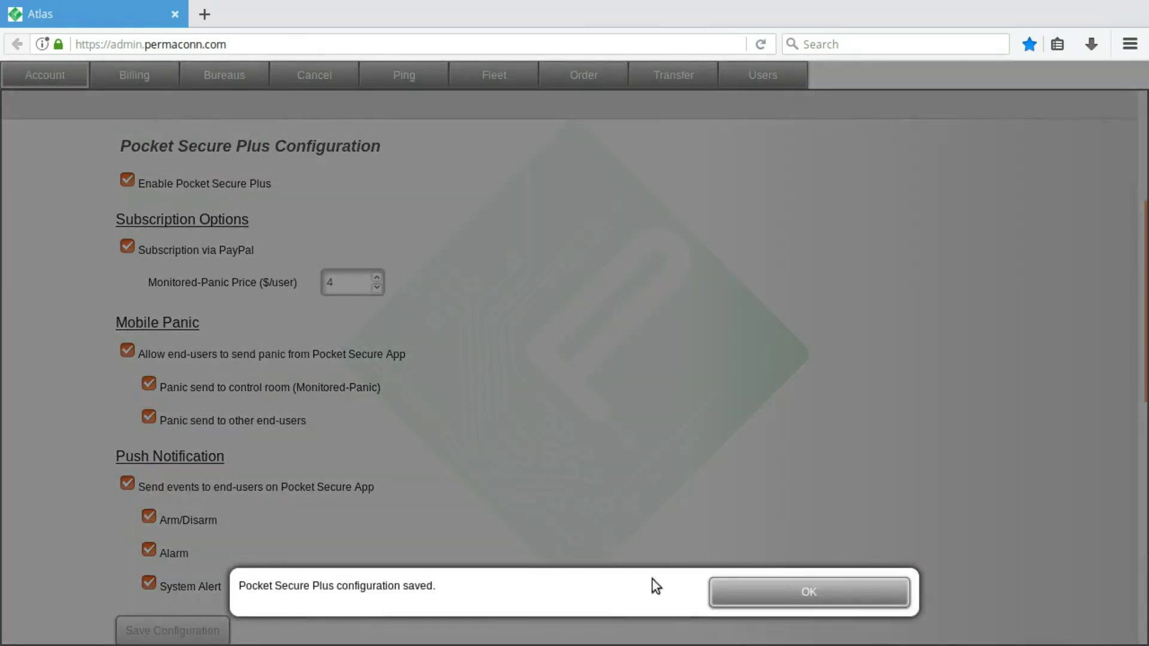
pyautogui.click(783, 586)
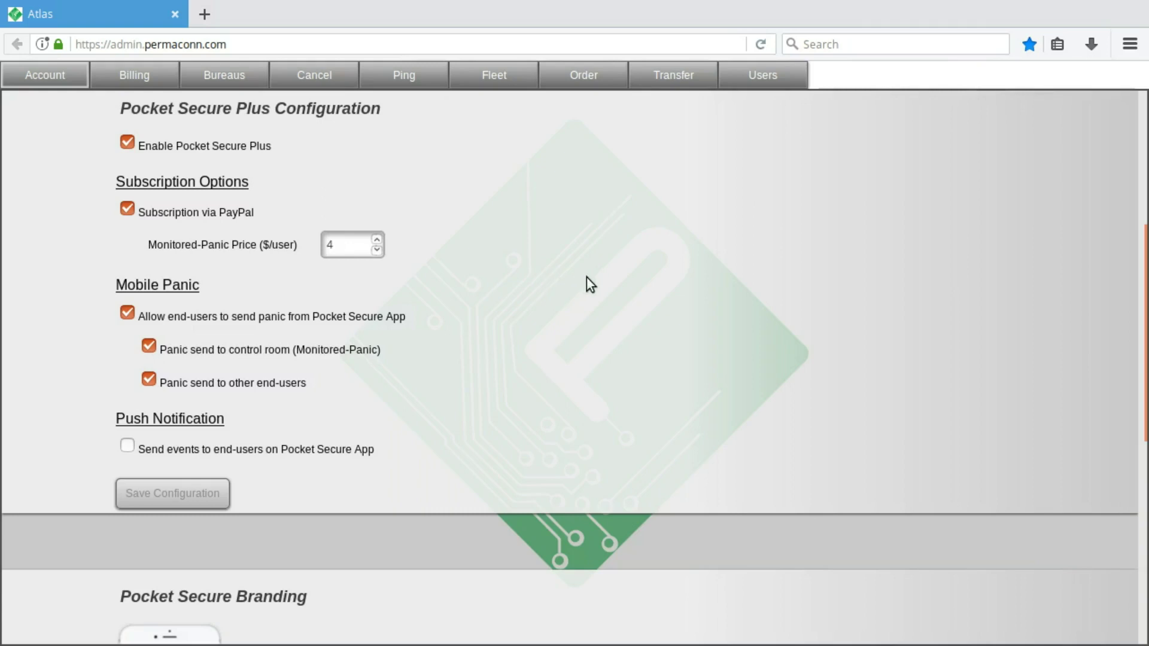
# Tick 'Send events to end-users on Pocket Secure App' and save the configuration.
pyautogui.click(184, 450)
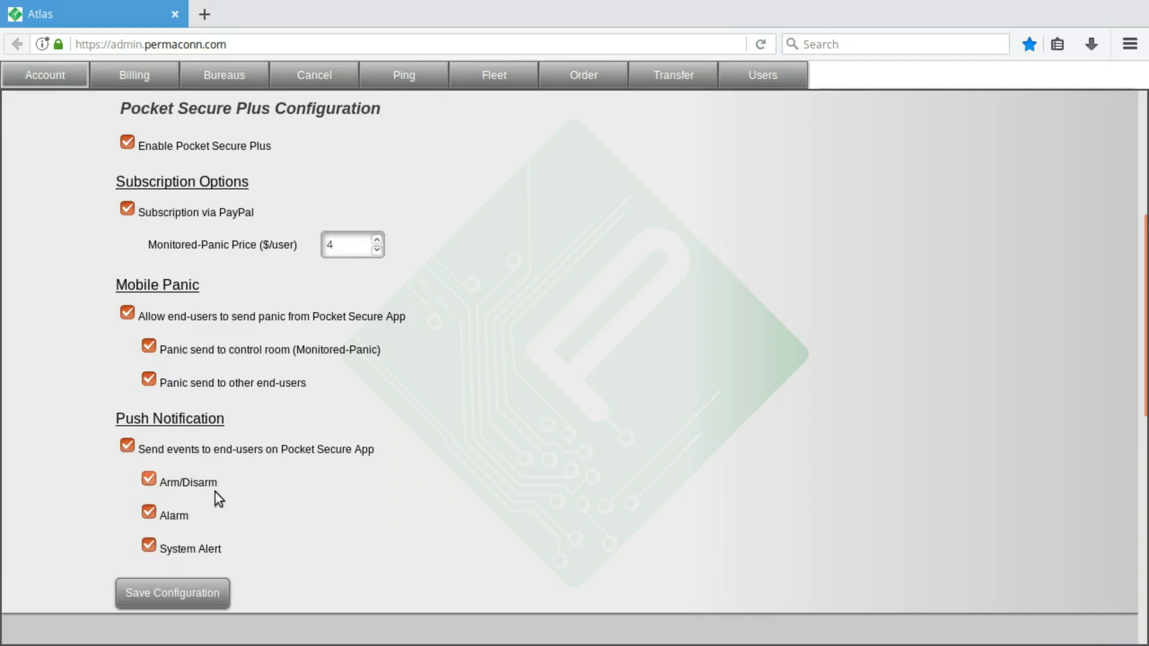
pyautogui.click(195, 591)
pyautogui.click(768, 599)
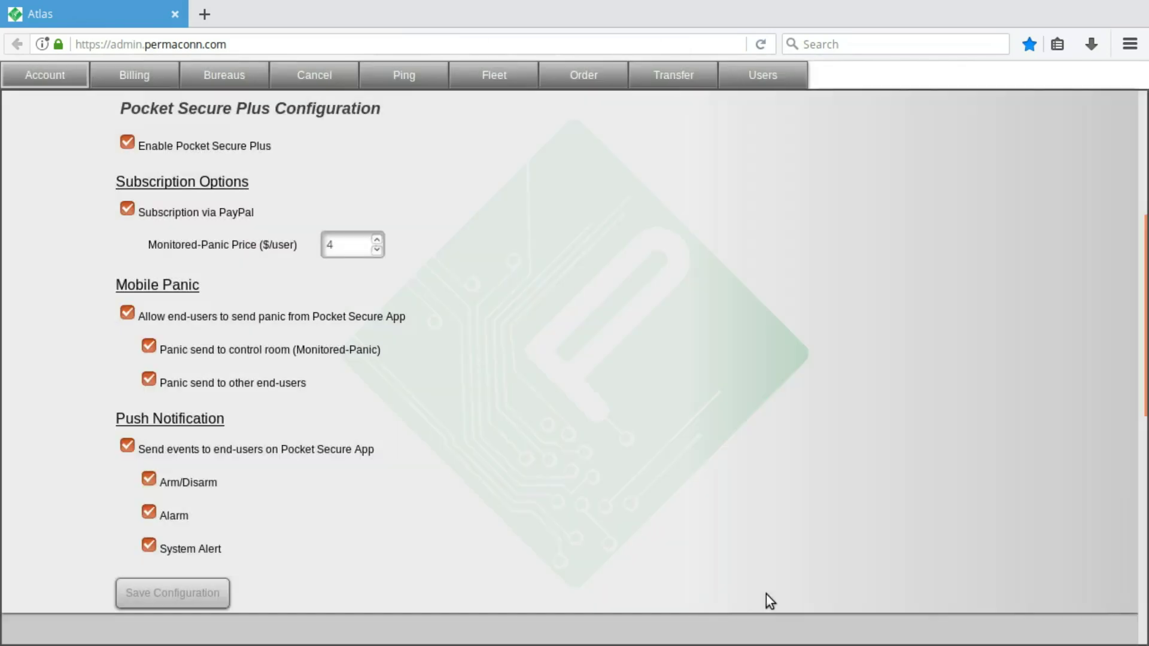